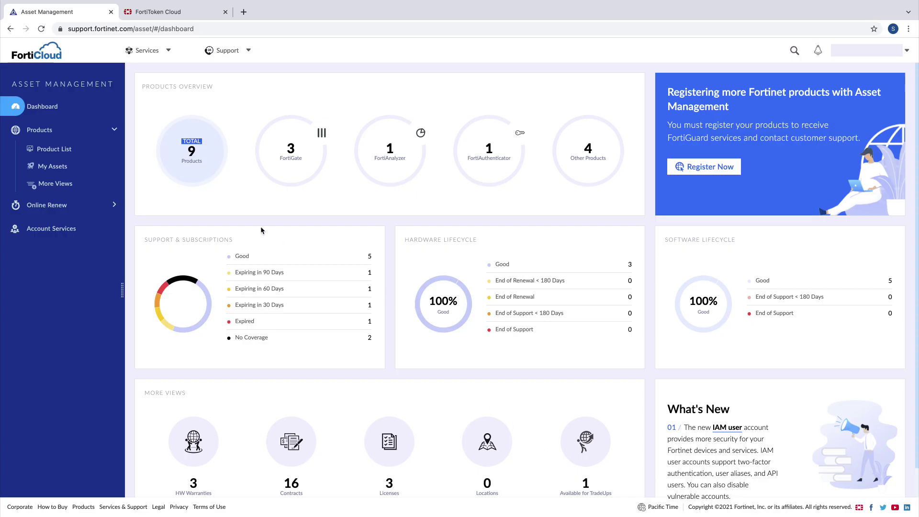
Step: Review My Assets and Account Services, then open the FortiToken Cloud subscription's entitlements expiring 2022-09-16
left_click(61, 170)
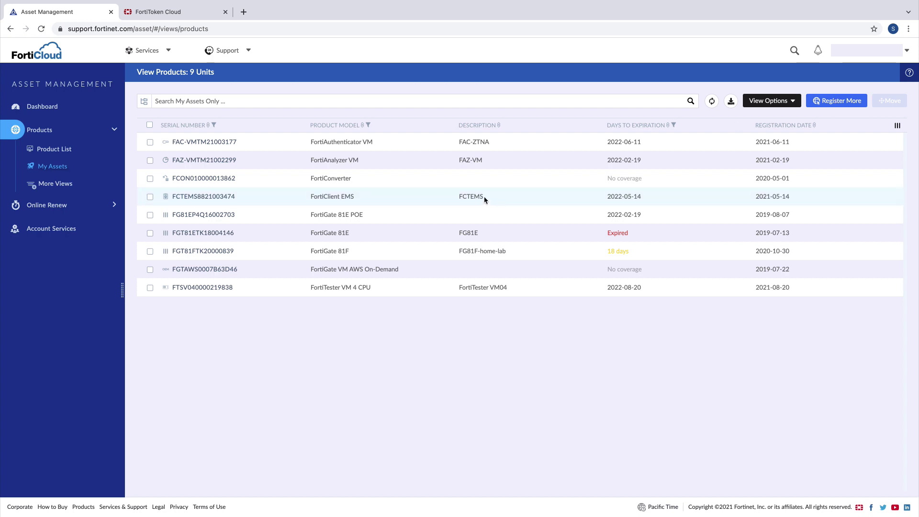
left_click(51, 231)
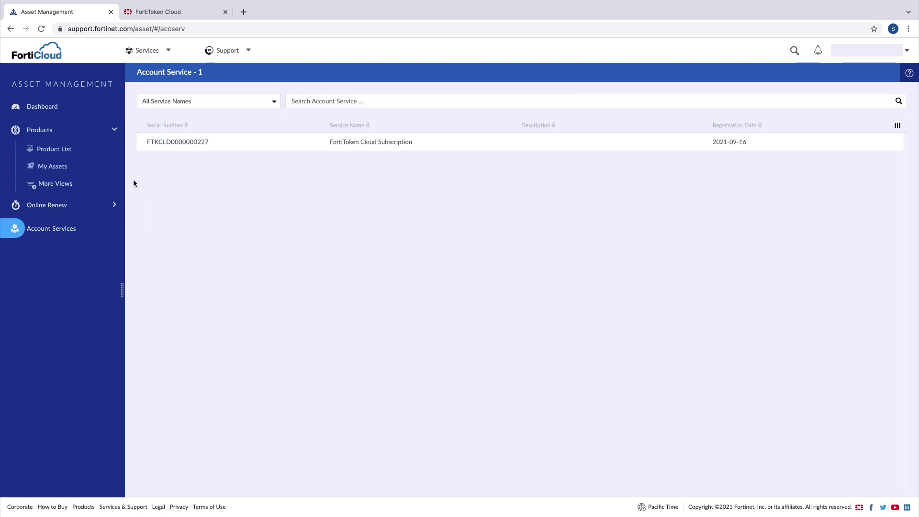
left_click(186, 143)
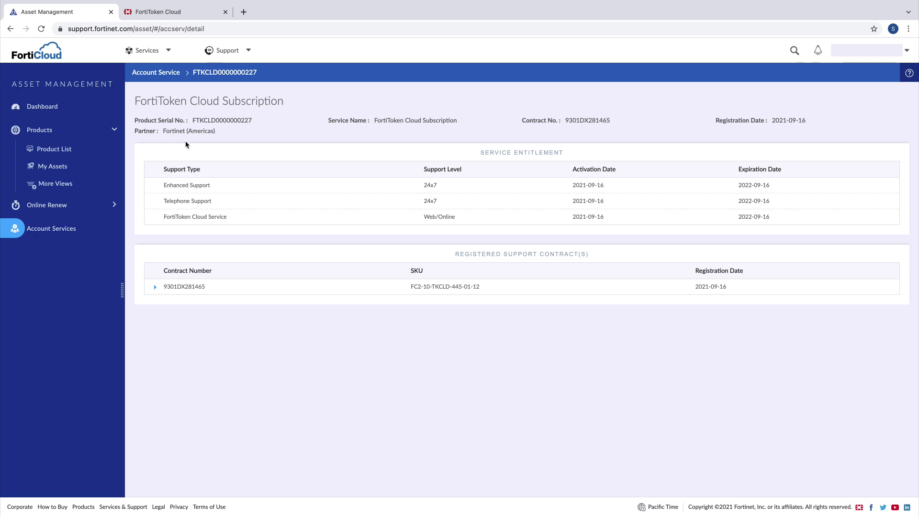
Step: Open the FortiToken Cloud portal and inspect one user's token and notification settings without saving
left_click(167, 50)
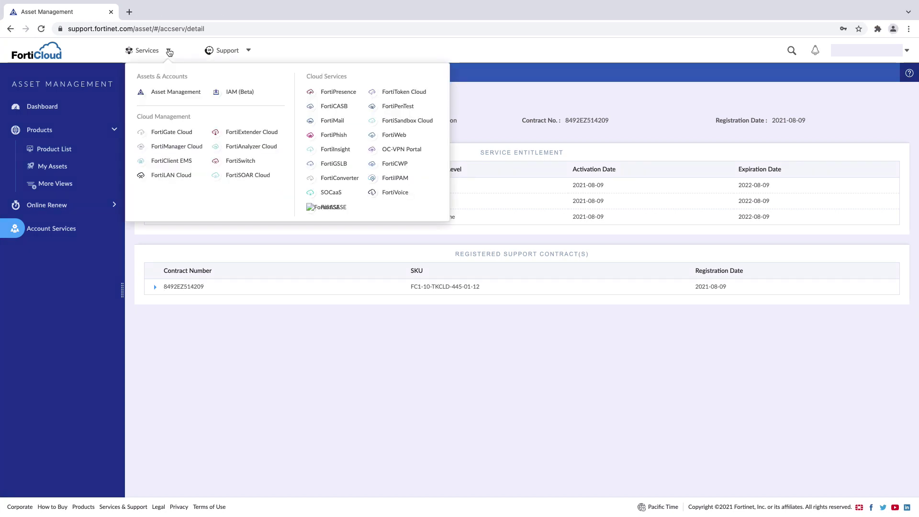
left_click(403, 92)
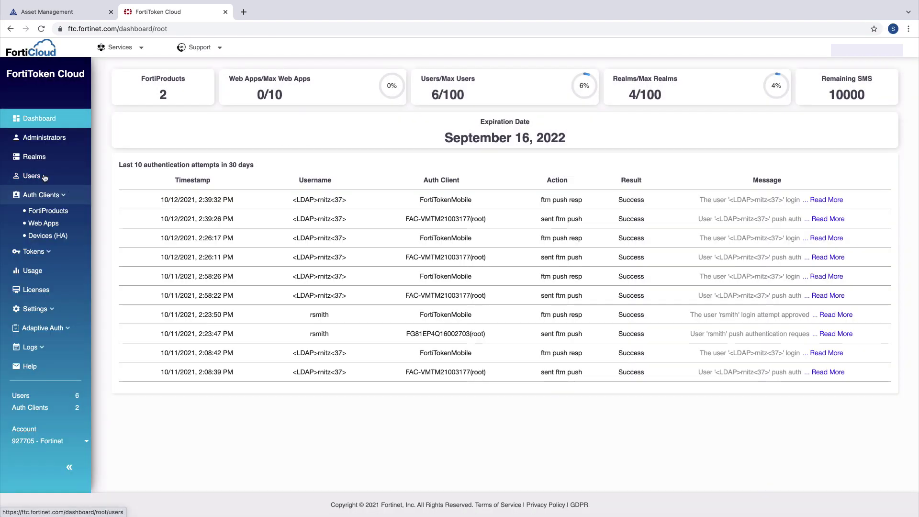
left_click(37, 176)
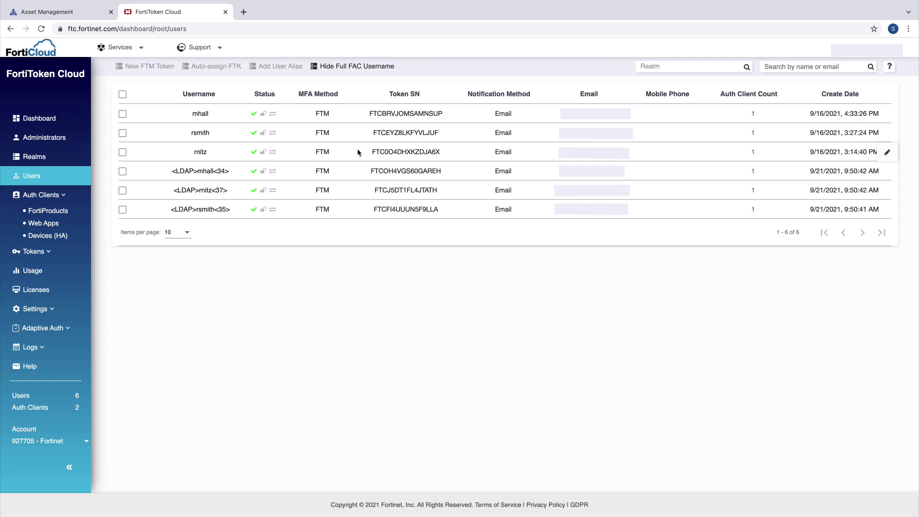
left_click(887, 153)
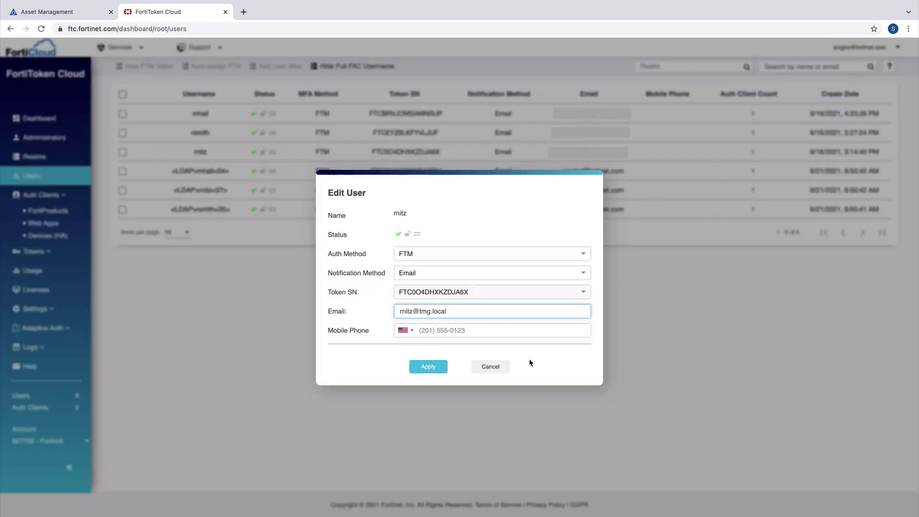
left_click(491, 366)
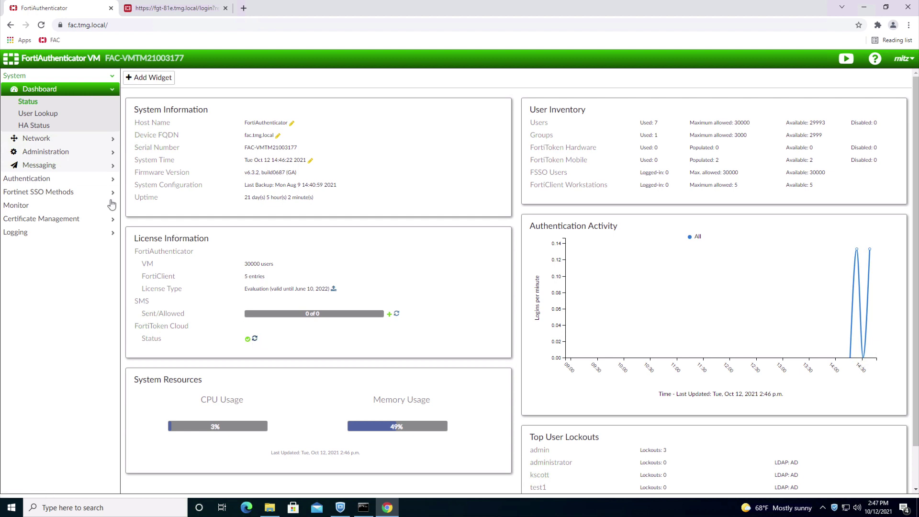
Step: Inspect a remote LDAP user's FortiToken Cloud delivery and name and email details, then cancel
left_click(79, 179)
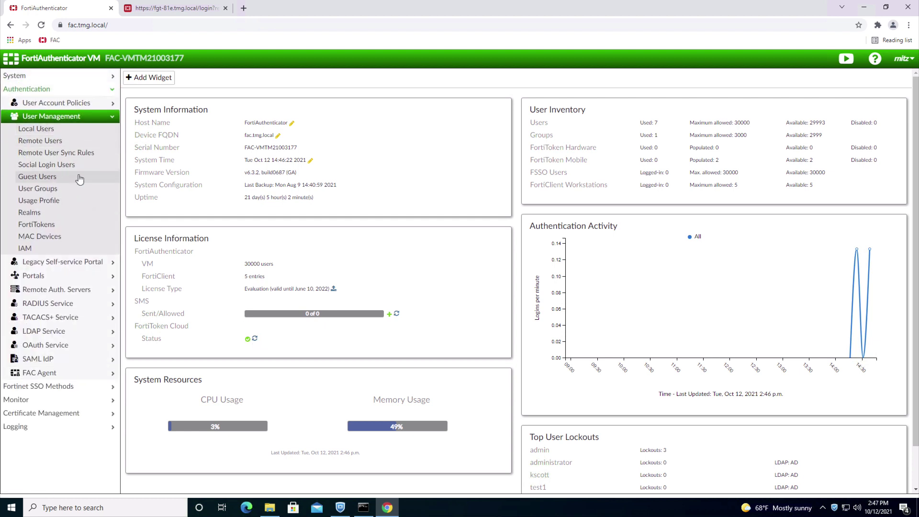
left_click(57, 140)
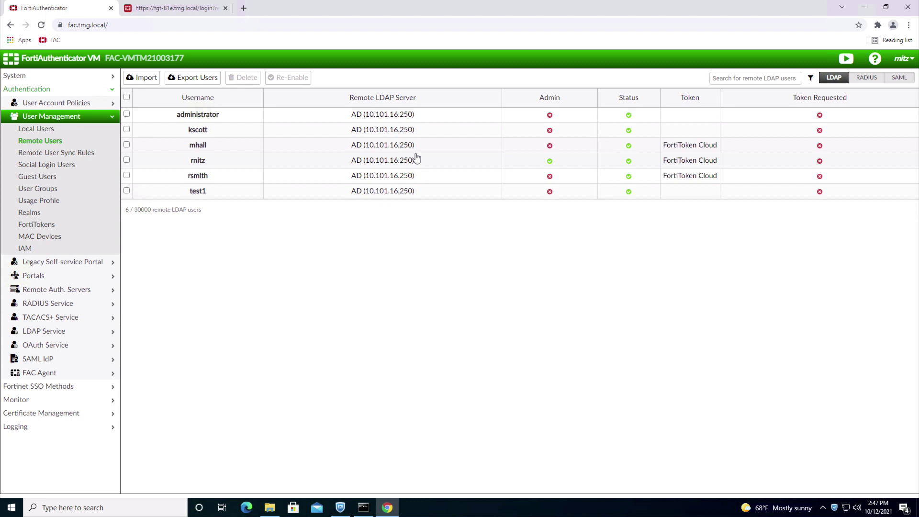
double_click(230, 162)
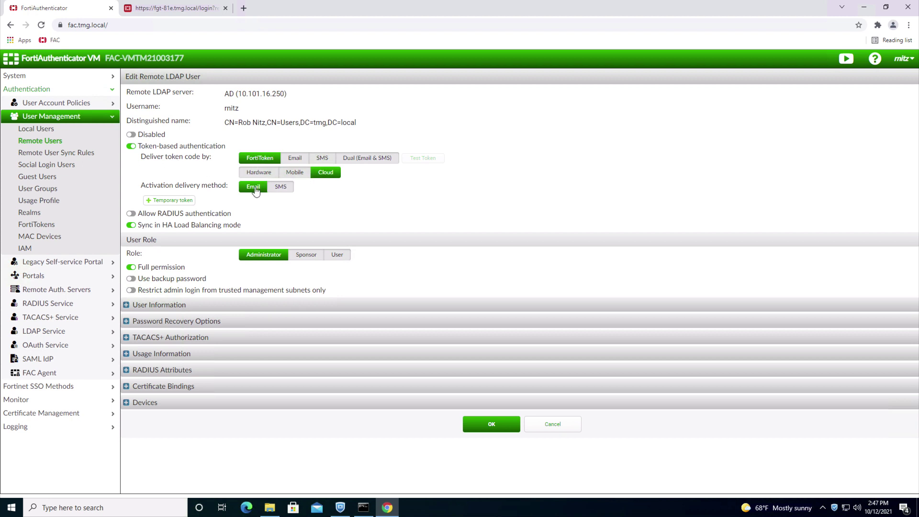
left_click(132, 304)
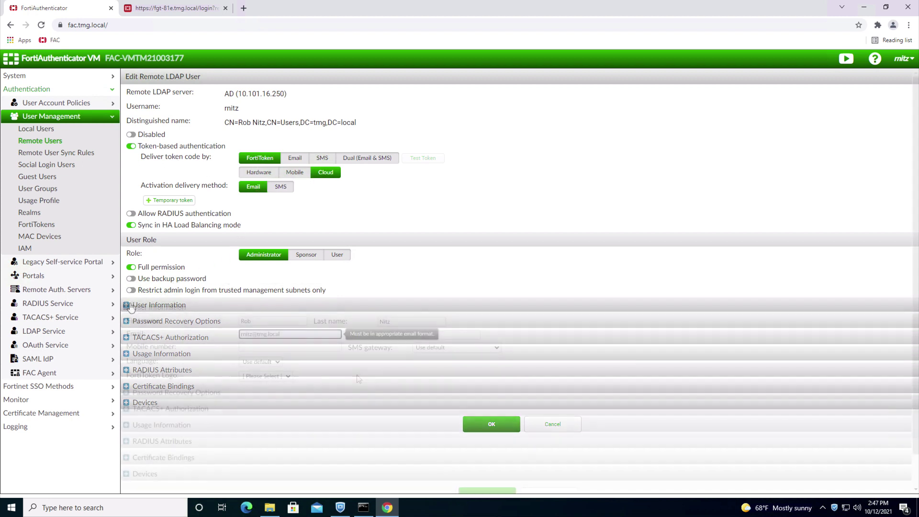
scroll(357, 374, "down", 1)
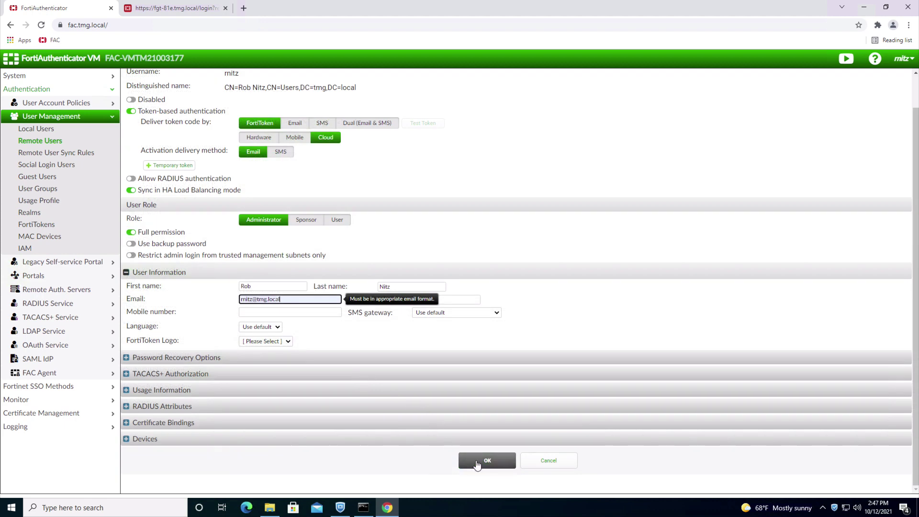
left_click(538, 464)
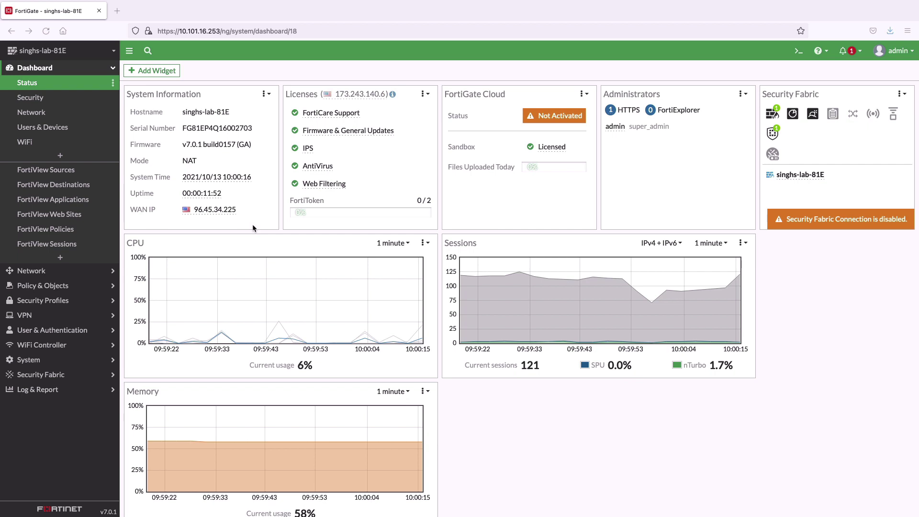
Step: Check the ENG and IT-INFOSEC AD groups collected by the FAC FSSO connector, then list user groups
left_click(50, 375)
left_click(66, 276)
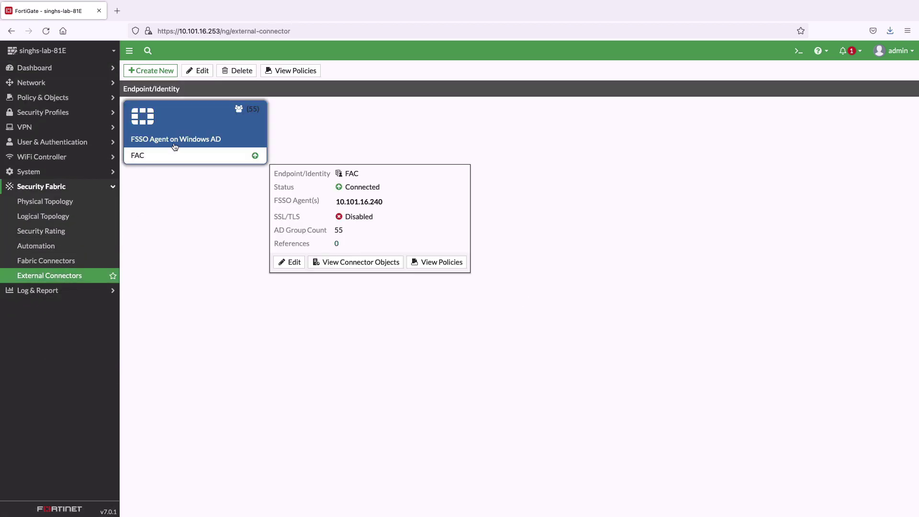
double_click(174, 147)
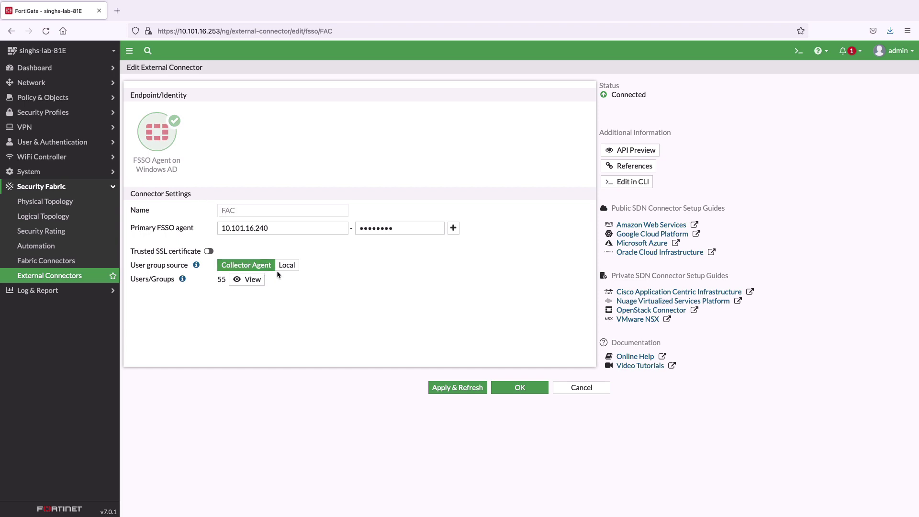
left_click(249, 279)
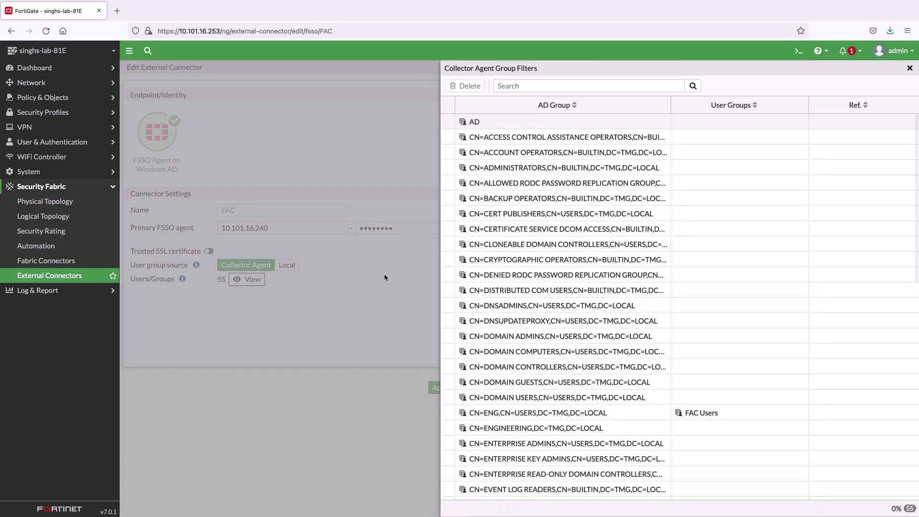
scroll(520, 246, "down", 4)
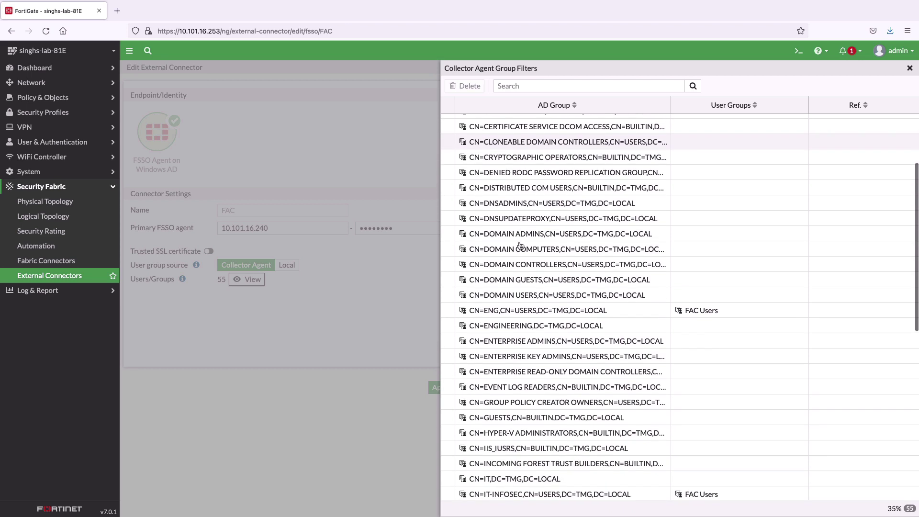
left_click(908, 69)
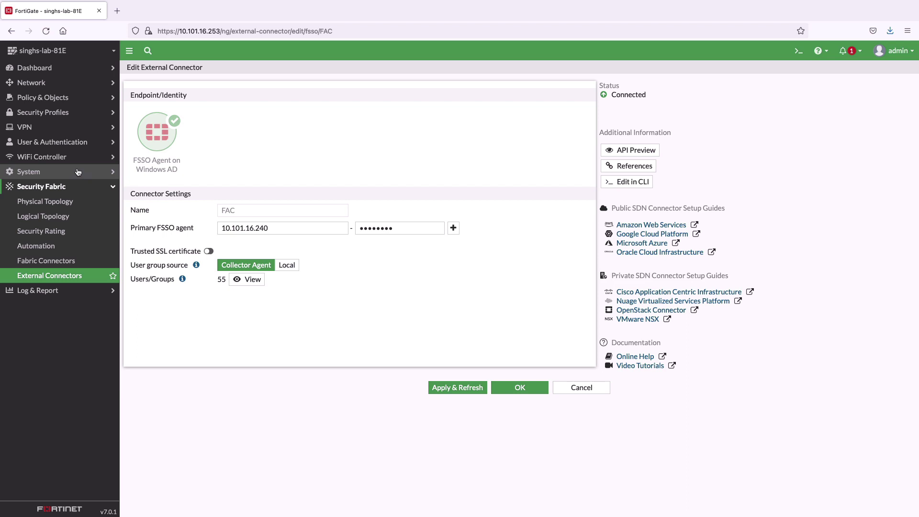
left_click(57, 142)
left_click(51, 171)
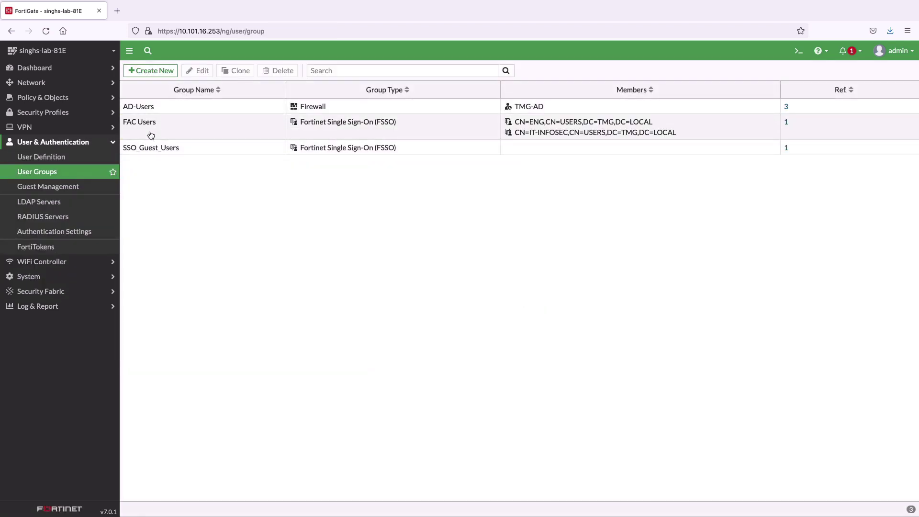
Step: Inspect the FAC Users group and confirm it is the source of the FAZ ZTNA rule
left_click(150, 135)
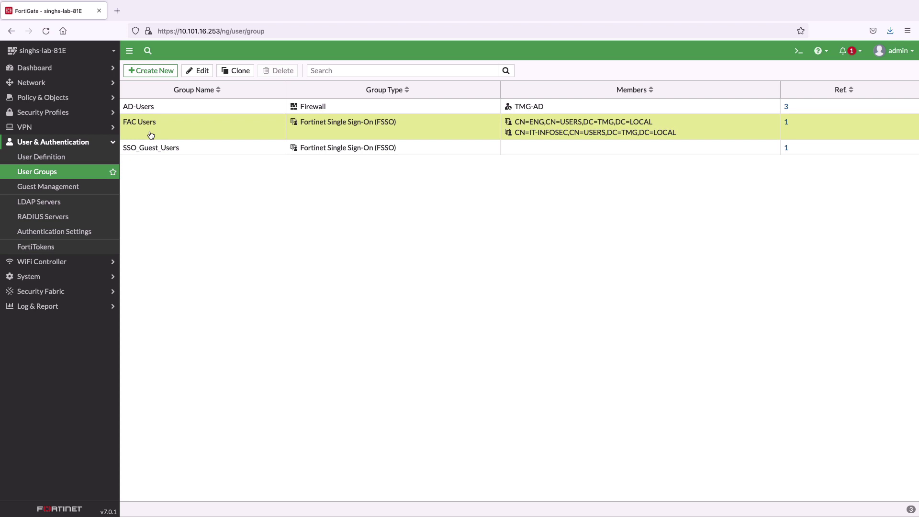
left_click(60, 97)
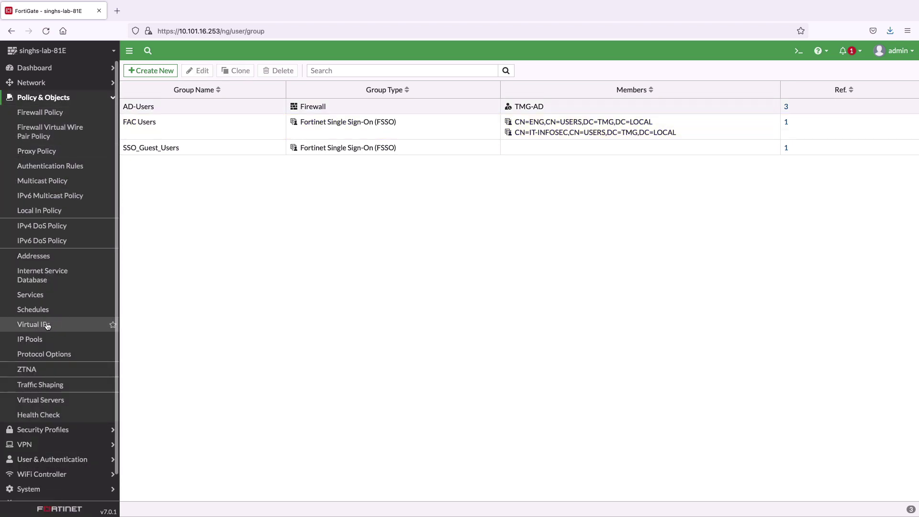
left_click(34, 368)
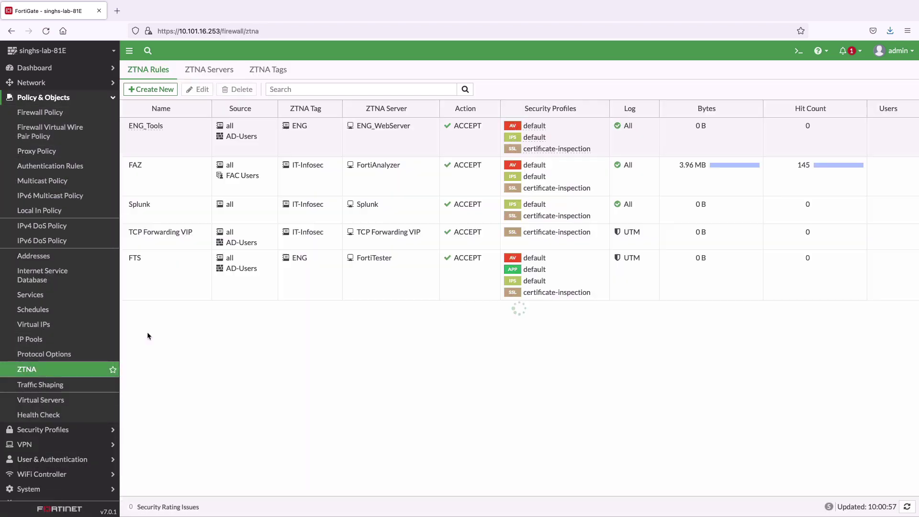
left_click(191, 187)
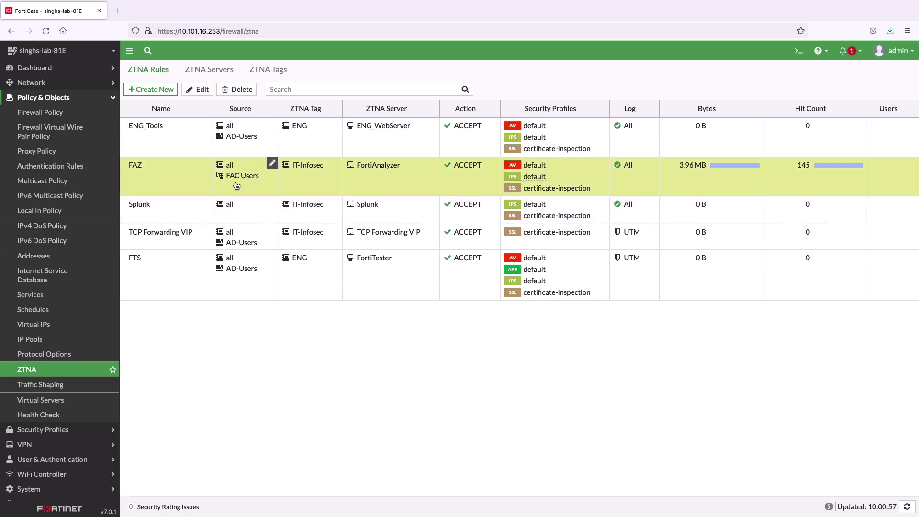
mouse_move(238, 184)
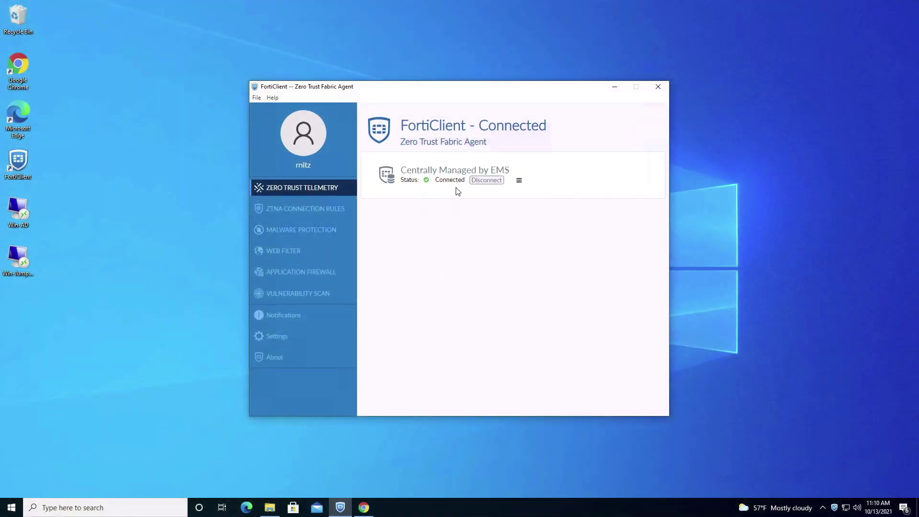
Step: Check the FortiClient user profile's IT-Infosec Zero Trust tag, then bring Chrome forward
left_click(329, 164)
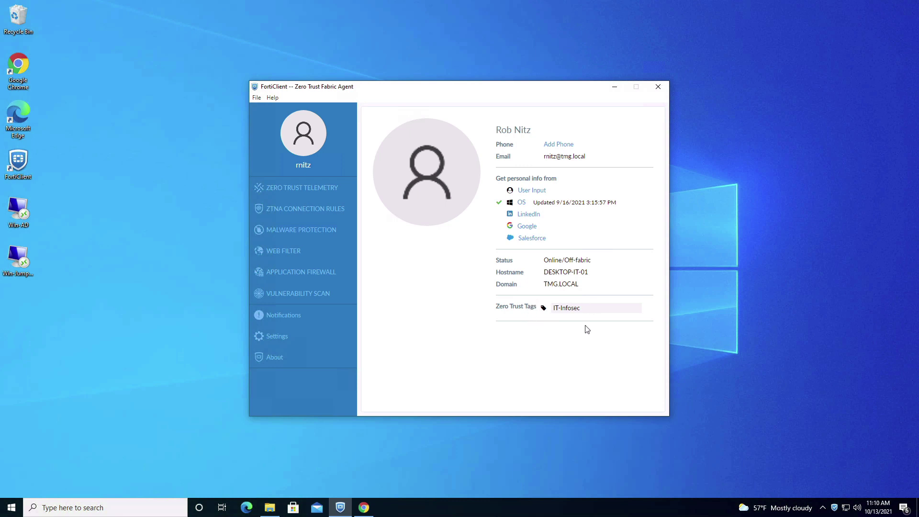
left_click(358, 504)
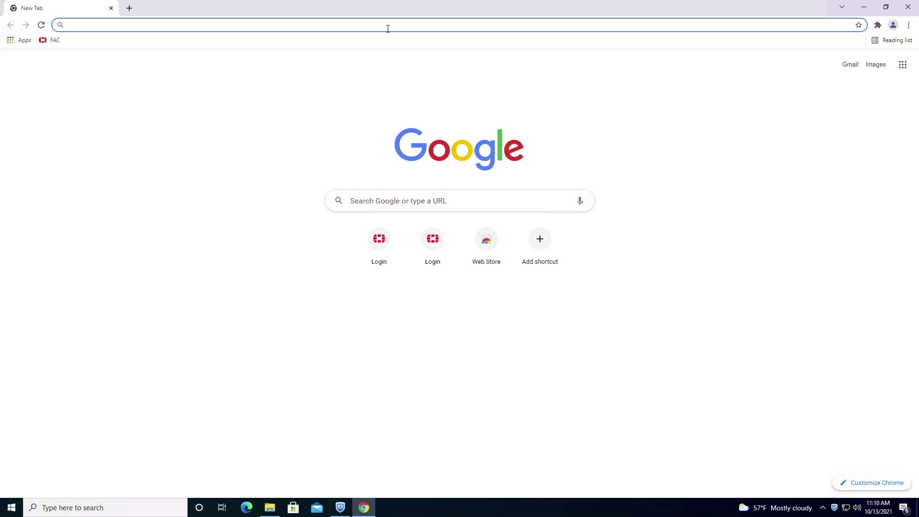
type("https://faz.tmg.local")
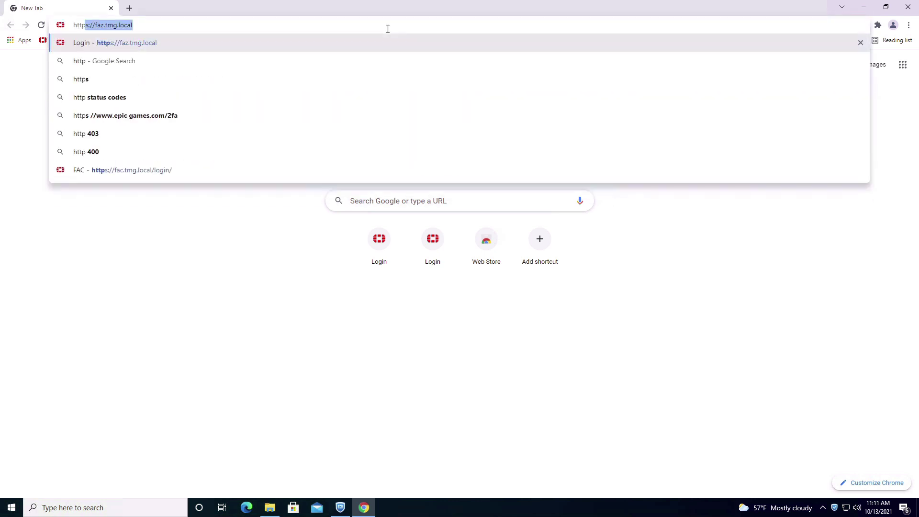
key("Return")
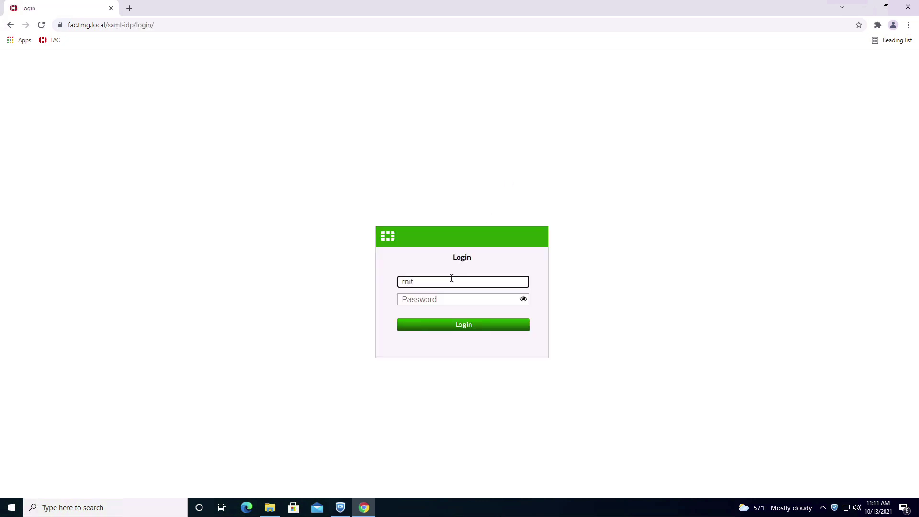
key("Tab")
type("p")
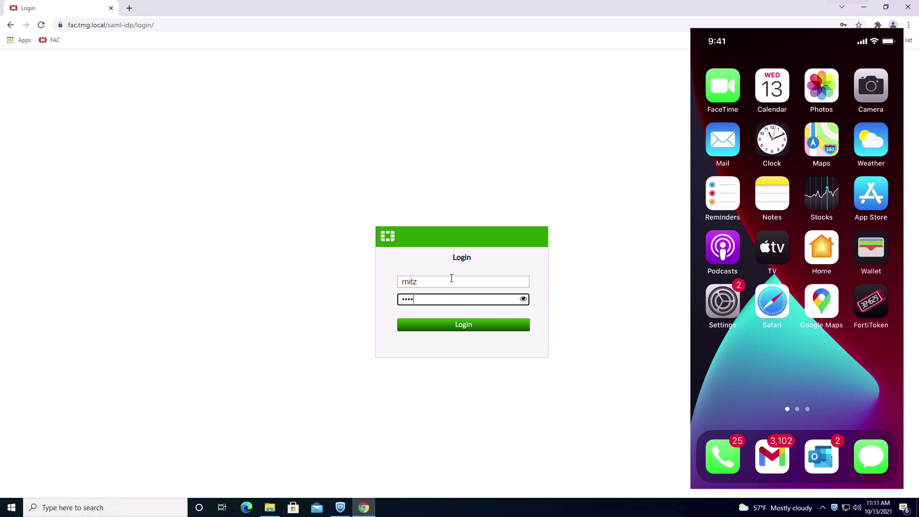
key("Return")
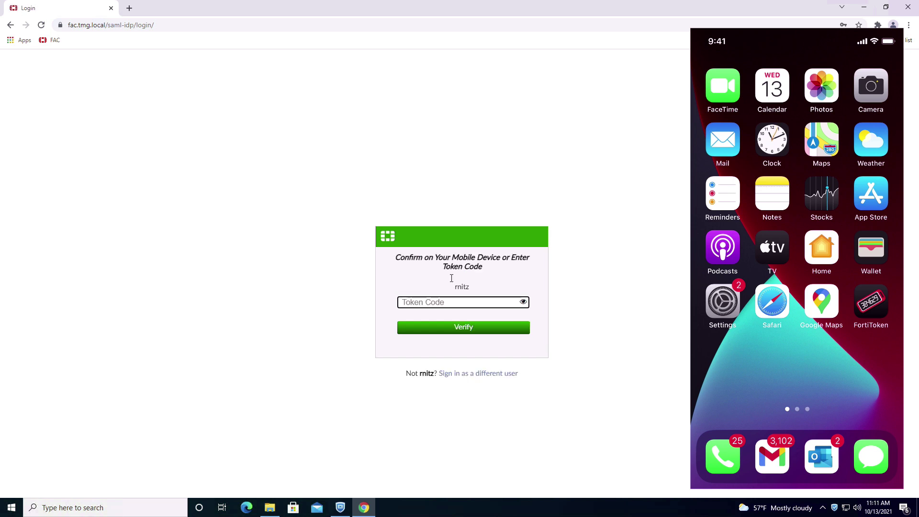